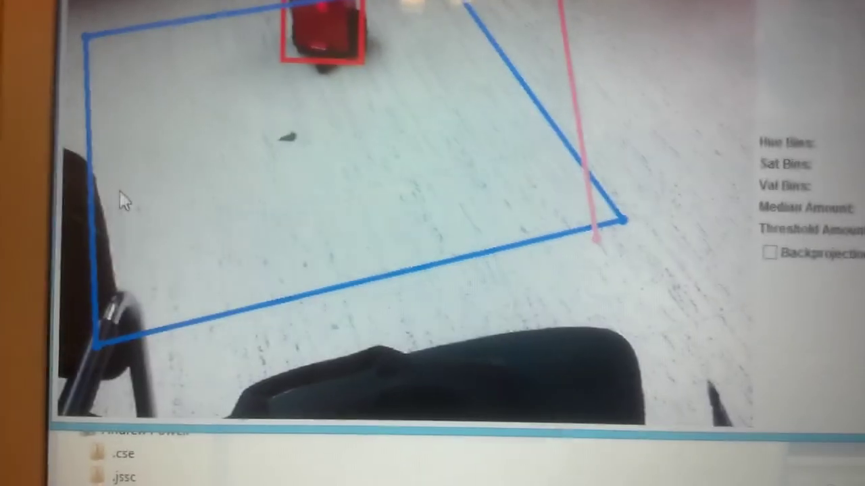
Place another pink waypoint on the left side of the boundary, adding a second path segment
{"action": "left_click", "coordinate": [119, 195]}
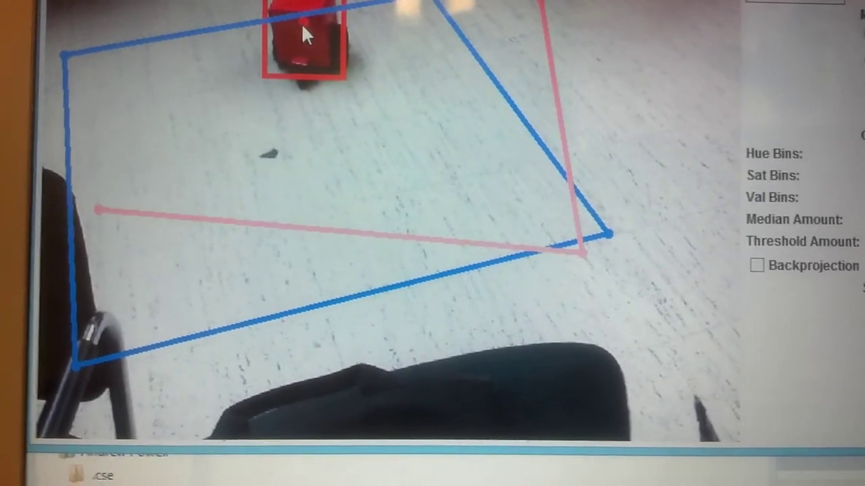